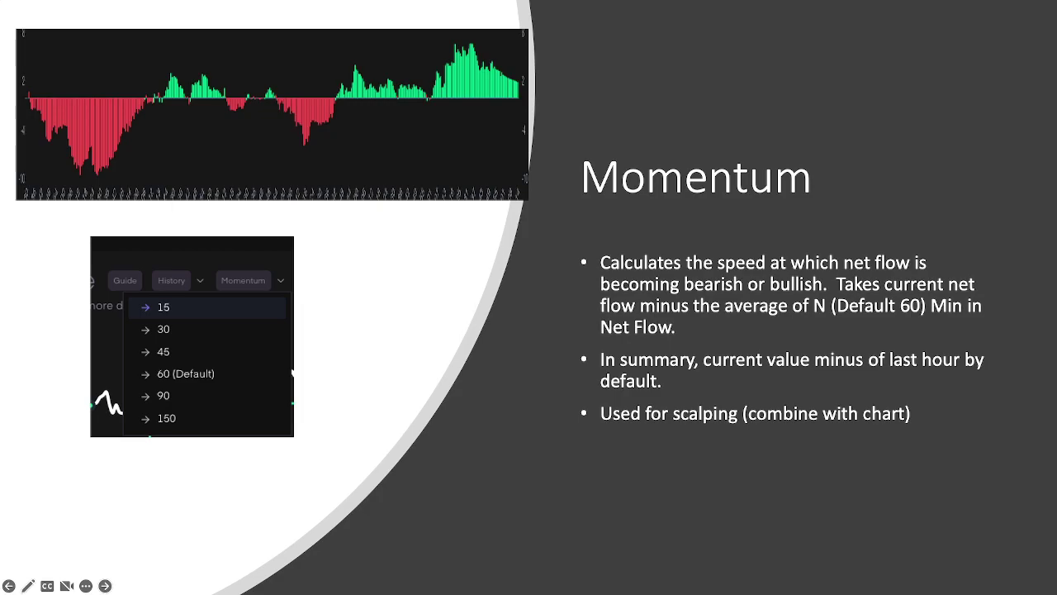
Step: Switch from the PowerPoint slideshow to the Tradytics Market Net Flow page in Chrome
{"action": "key", "text": "super+Tab"}
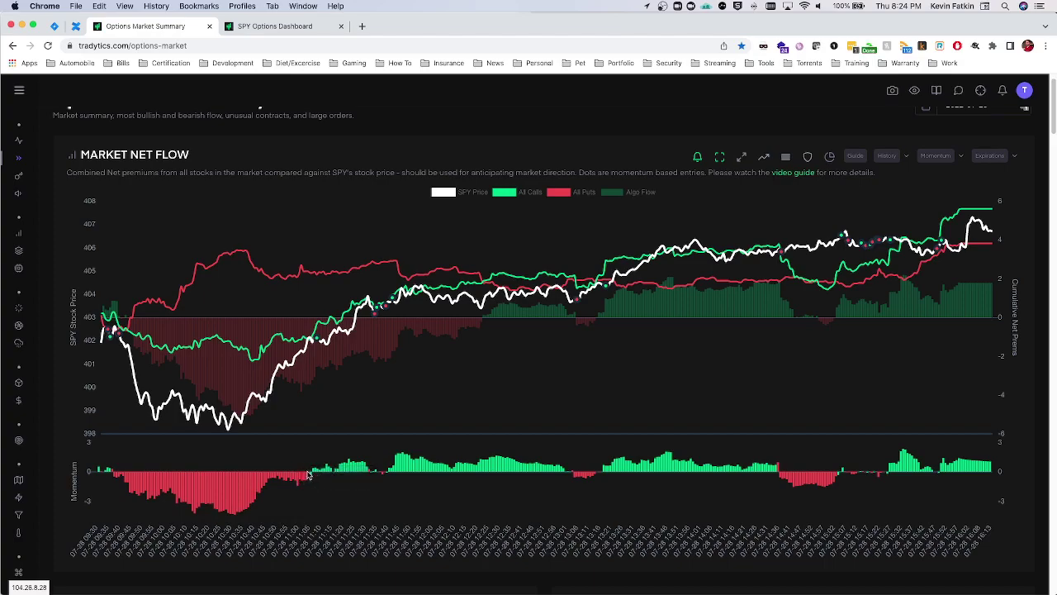
Step: Set the Market Net Flow momentum period to 45, then try another period
{"action": "mouse_move", "coordinate": [308, 477]}
{"action": "mouse_move", "coordinate": [371, 475]}
{"action": "left_click", "coordinate": [937, 157]}
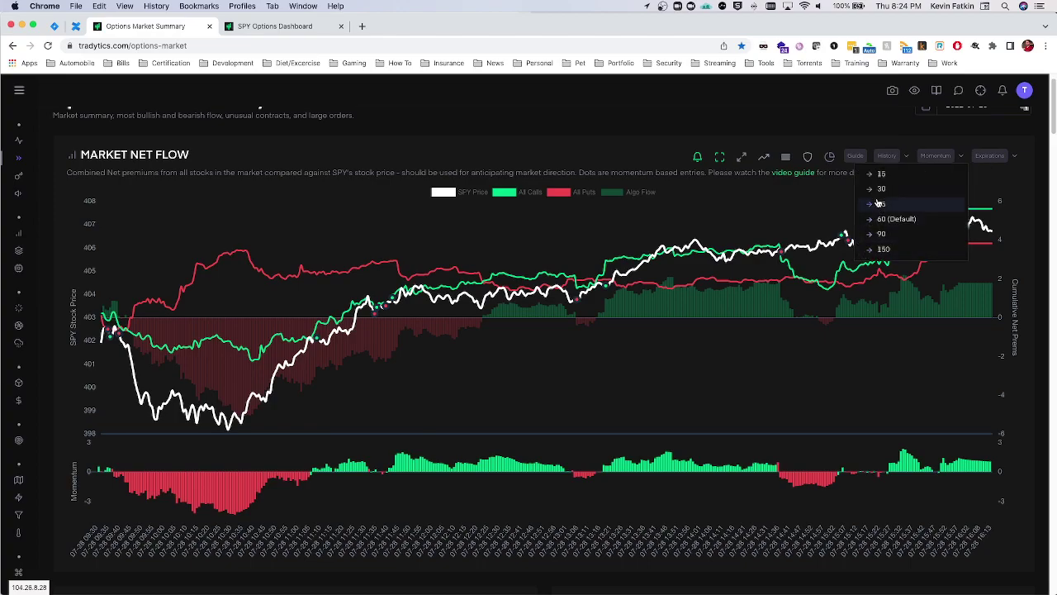
{"action": "left_click", "coordinate": [881, 203]}
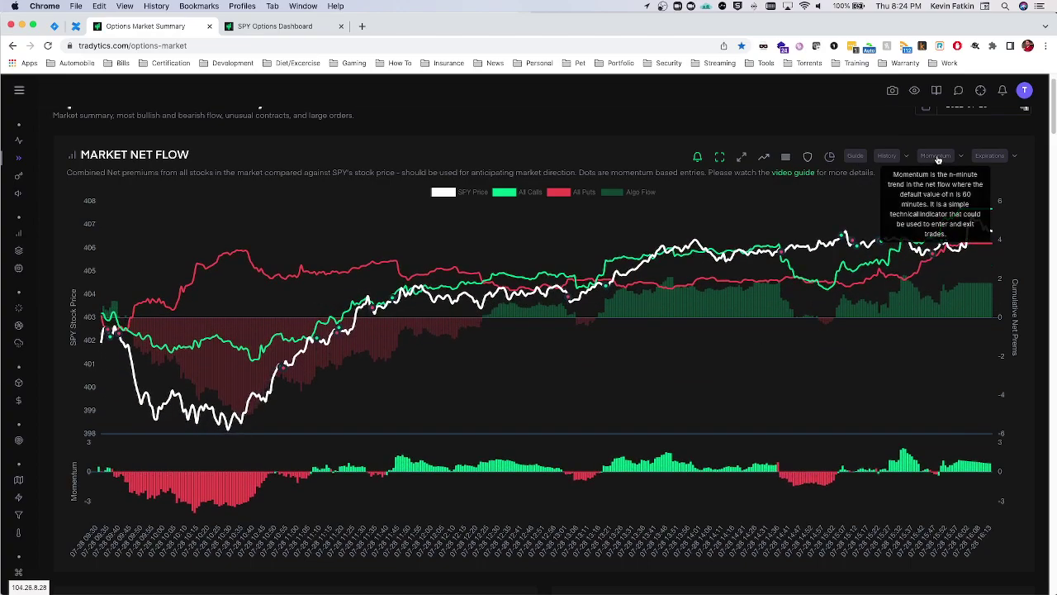
{"action": "left_click", "coordinate": [938, 157]}
{"action": "left_click", "coordinate": [880, 194]}
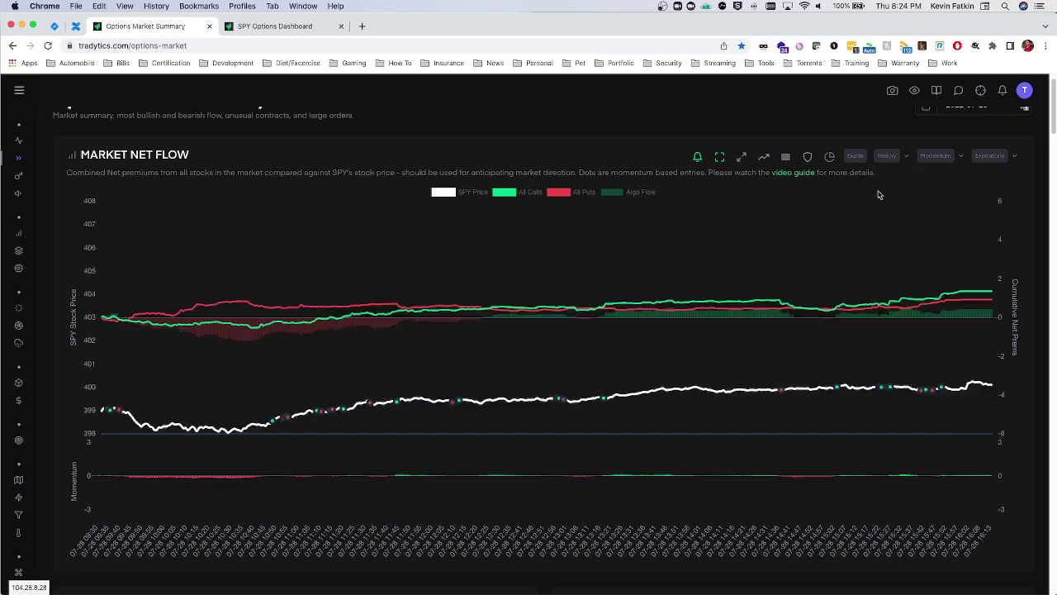
Step: Switch the momentum period to 15, then to 150 minutes
{"action": "left_click", "coordinate": [938, 157]}
{"action": "left_click", "coordinate": [937, 175]}
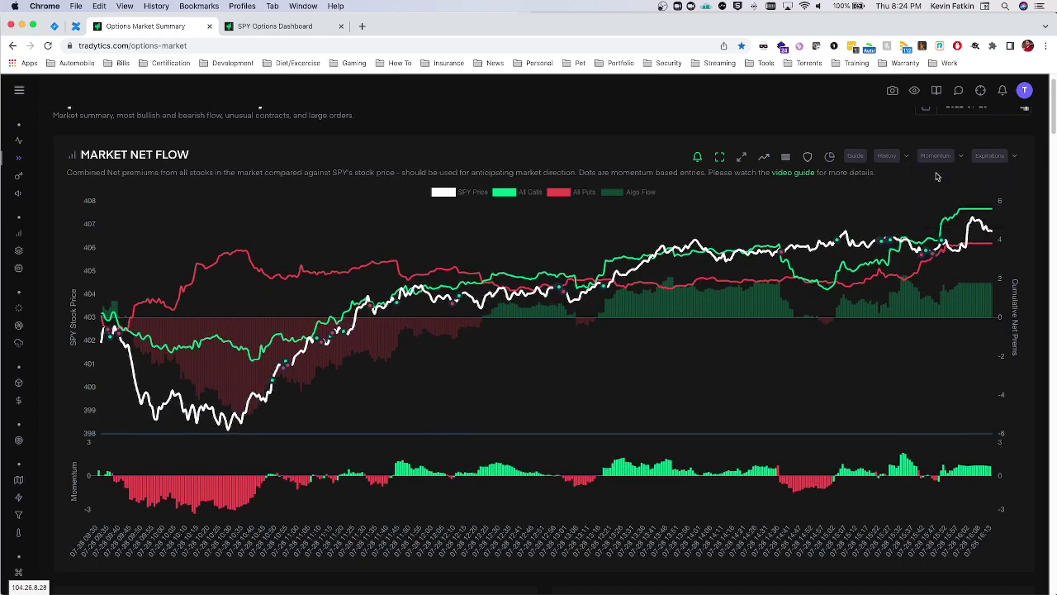
{"action": "left_click", "coordinate": [938, 157]}
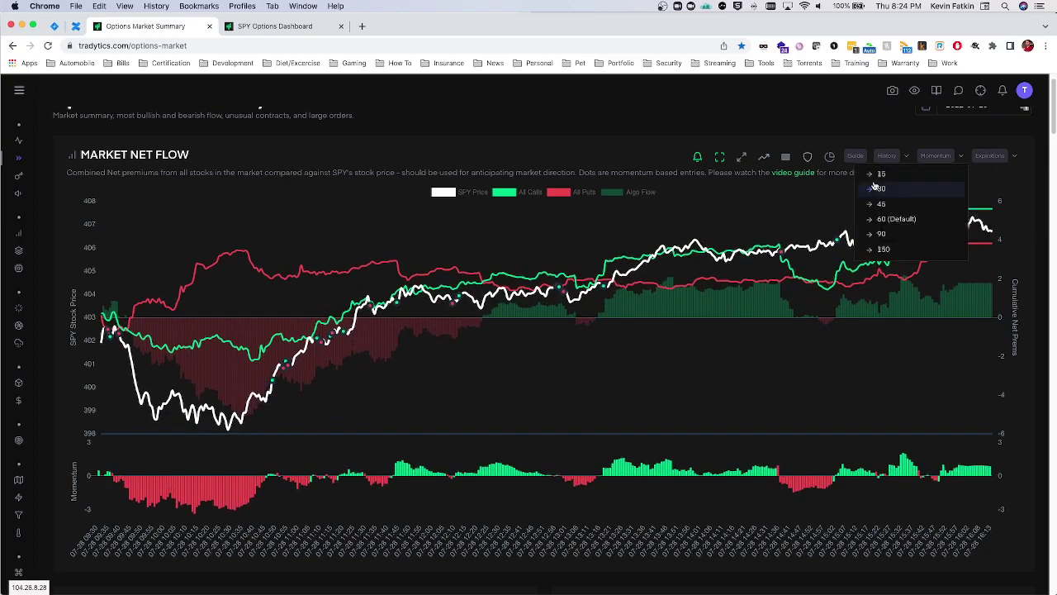
{"action": "left_click", "coordinate": [880, 175]}
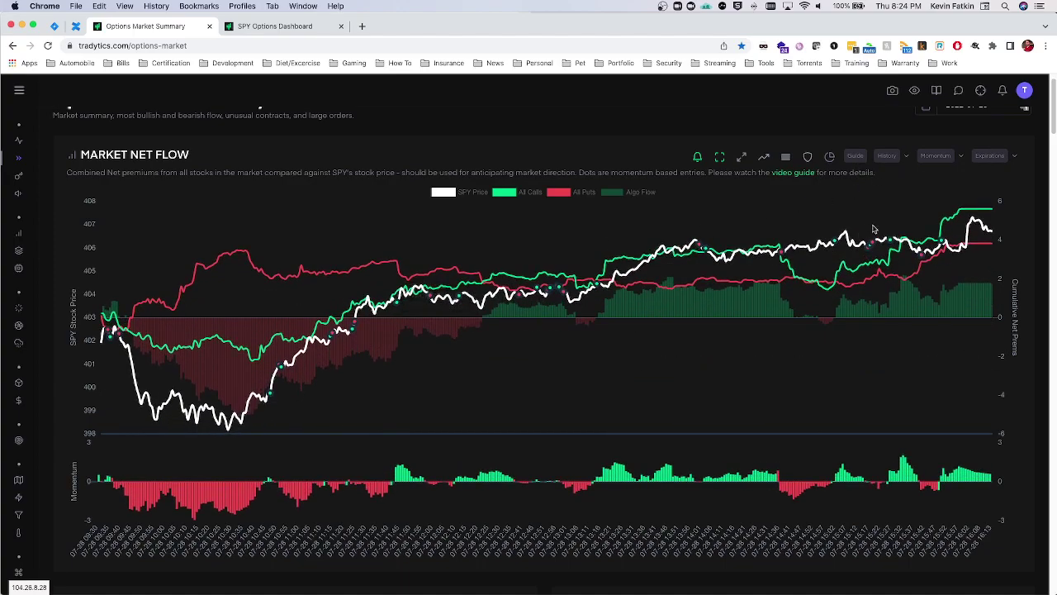
{"action": "left_click", "coordinate": [927, 154]}
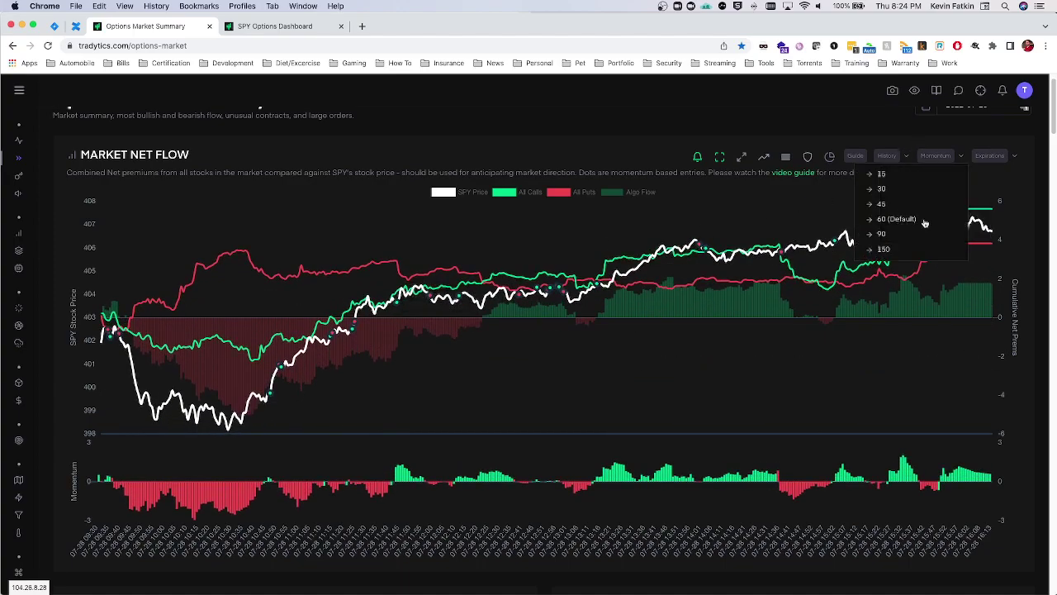
{"action": "left_click", "coordinate": [888, 248]}
{"action": "left_click", "coordinate": [991, 156]}
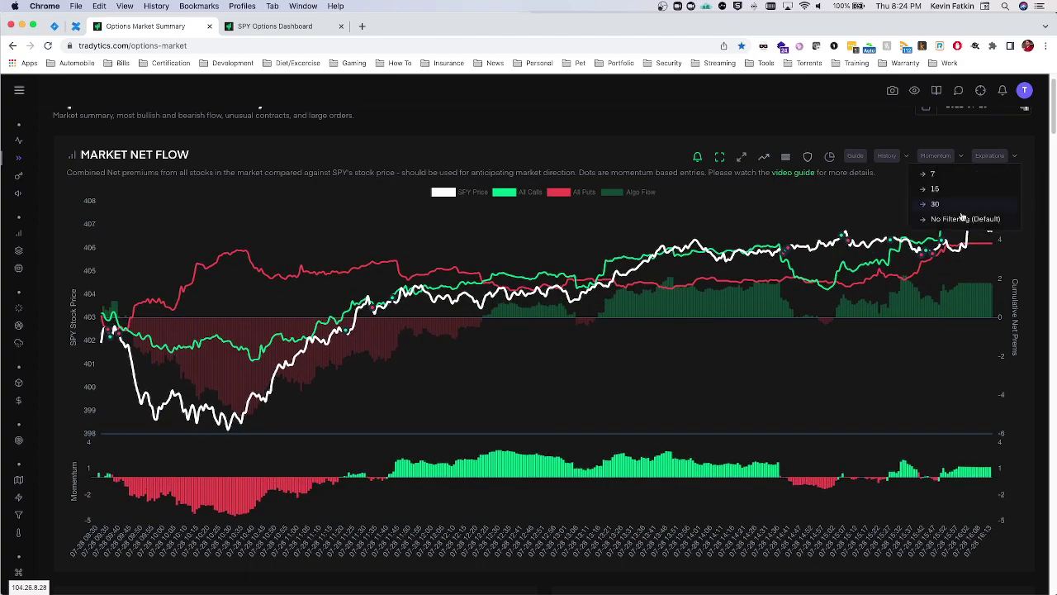
Step: Filter the chart by an option expiration and apply a different momentum period
{"action": "left_click", "coordinate": [969, 181]}
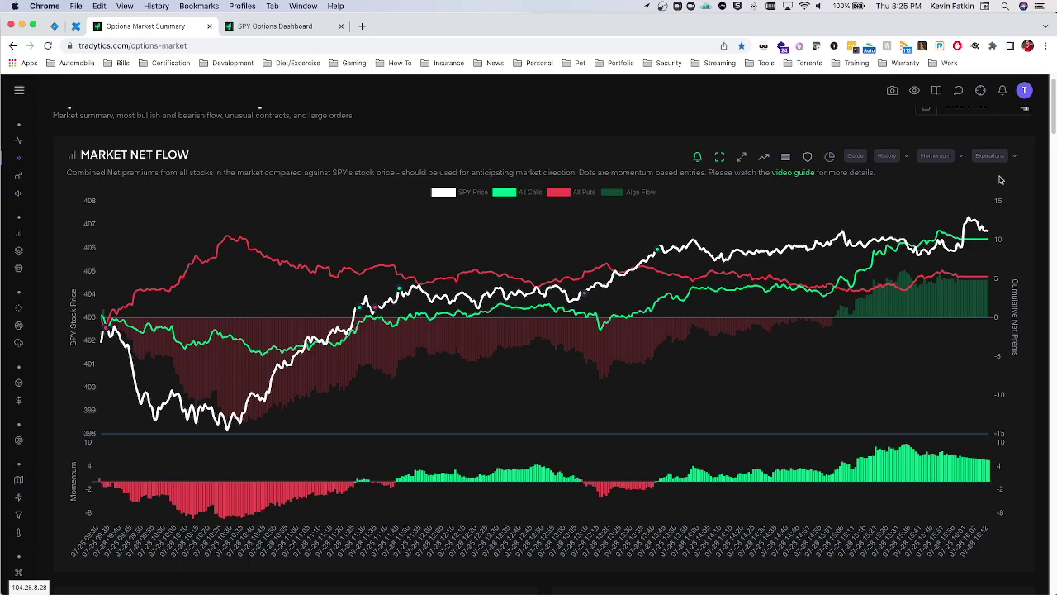
{"action": "left_click", "coordinate": [932, 157]}
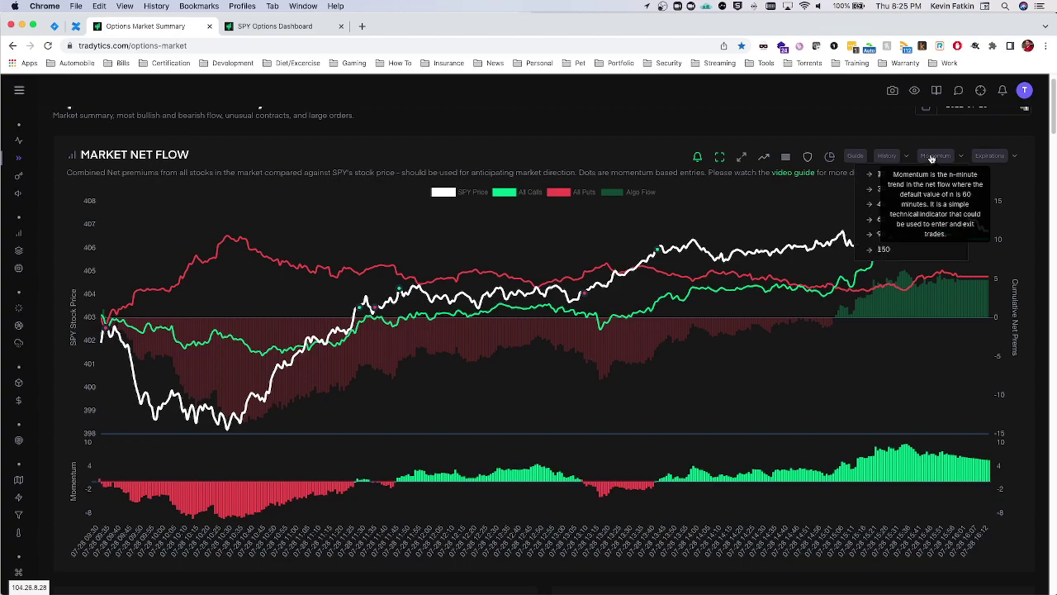
{"action": "left_click", "coordinate": [882, 218]}
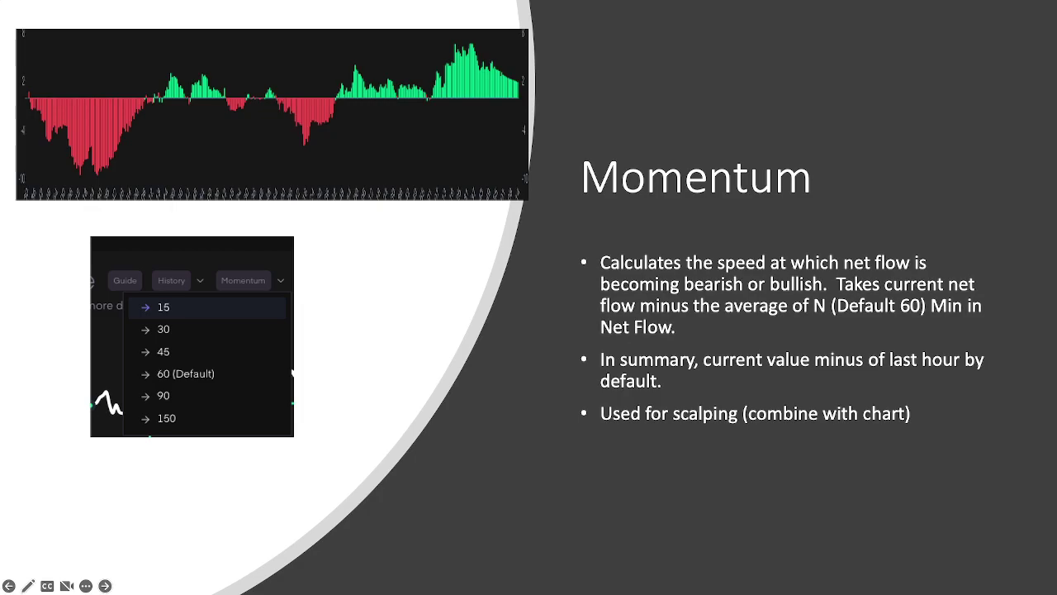
Step: Advance to the Support/Resistance and GEX slide, then return to Tradytics in Chrome
{"action": "key", "text": "Right"}
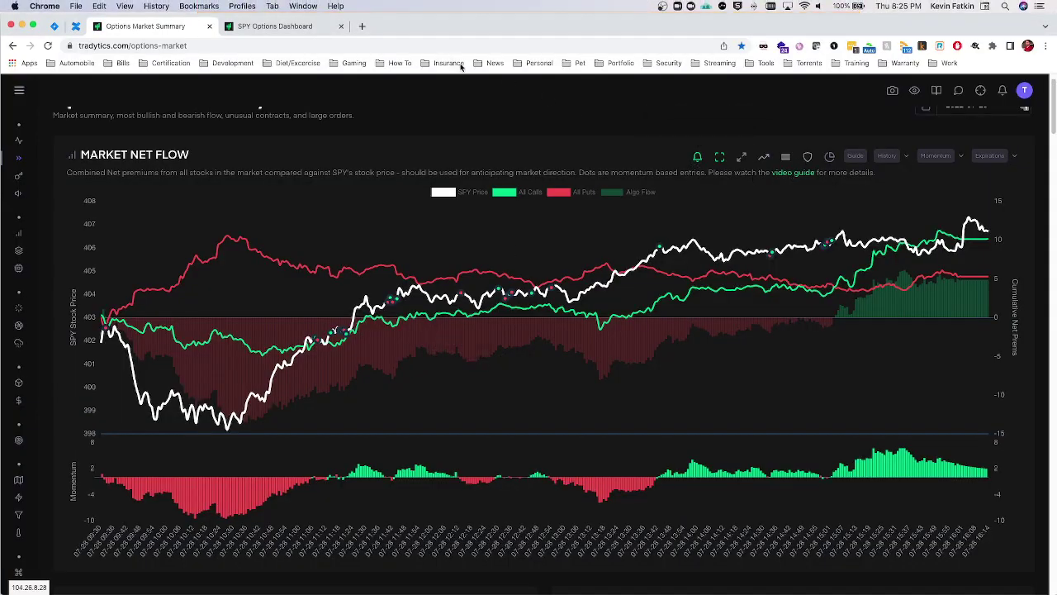
{"action": "mouse_move", "coordinate": [33, 233]}
{"action": "left_click", "coordinate": [265, 27]}
{"action": "scroll", "coordinate": [288, 160], "scroll_direction": "up", "scroll_amount": 1}
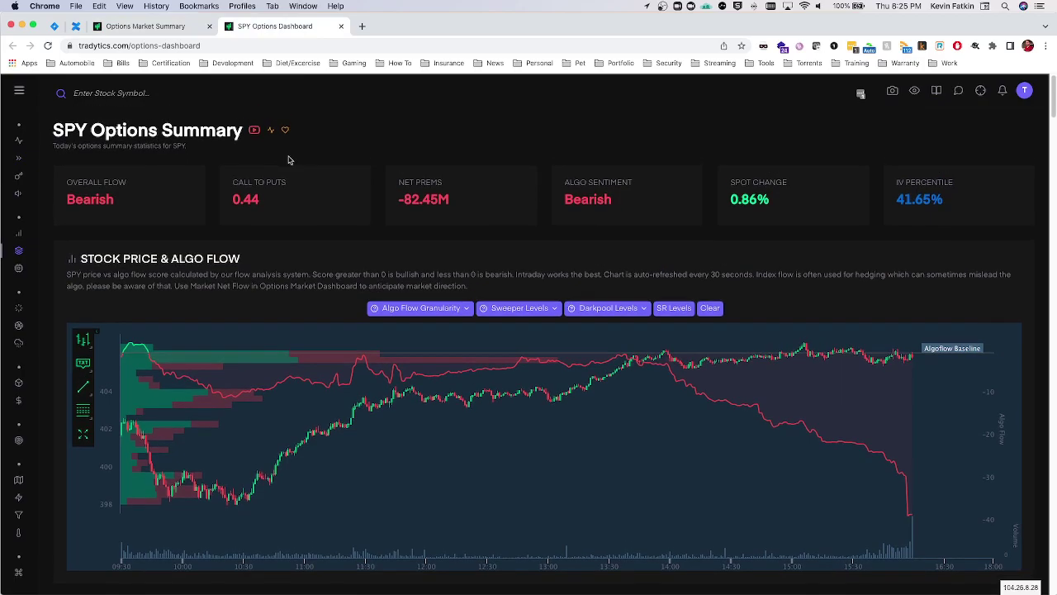
{"action": "scroll", "coordinate": [321, 258], "scroll_direction": "down", "scroll_amount": 4}
{"action": "scroll", "coordinate": [320, 258], "scroll_direction": "down", "scroll_amount": 15}
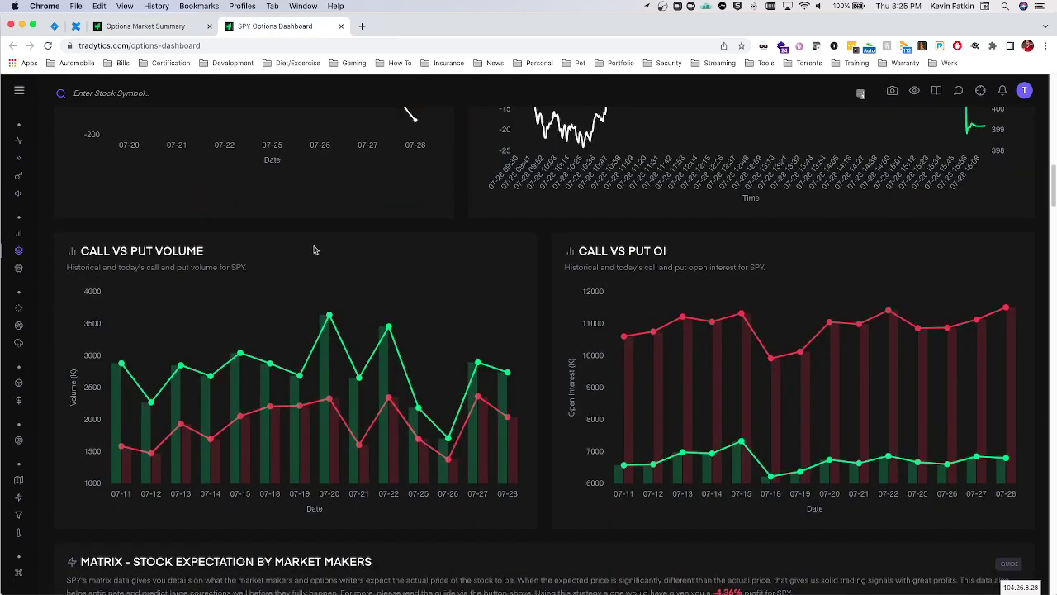
{"action": "scroll", "coordinate": [314, 249], "scroll_direction": "down", "scroll_amount": 15}
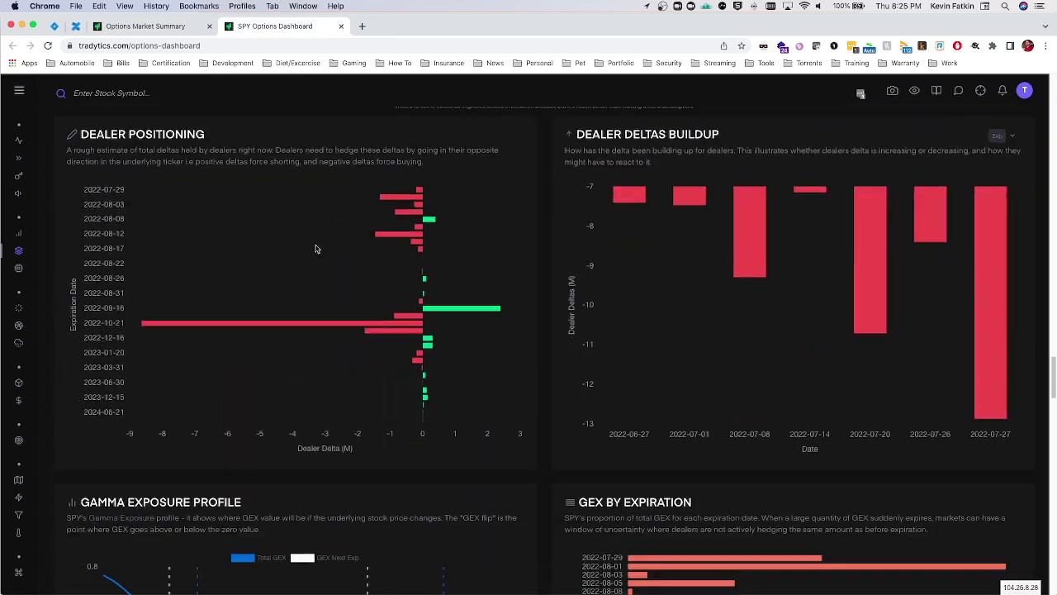
{"action": "scroll", "coordinate": [316, 234], "scroll_direction": "up", "scroll_amount": 6}
{"action": "scroll", "coordinate": [294, 247], "scroll_direction": "up", "scroll_amount": 5}
{"action": "scroll", "coordinate": [289, 252], "scroll_direction": "down", "scroll_amount": 2}
{"action": "scroll", "coordinate": [290, 250], "scroll_direction": "down", "scroll_amount": 8}
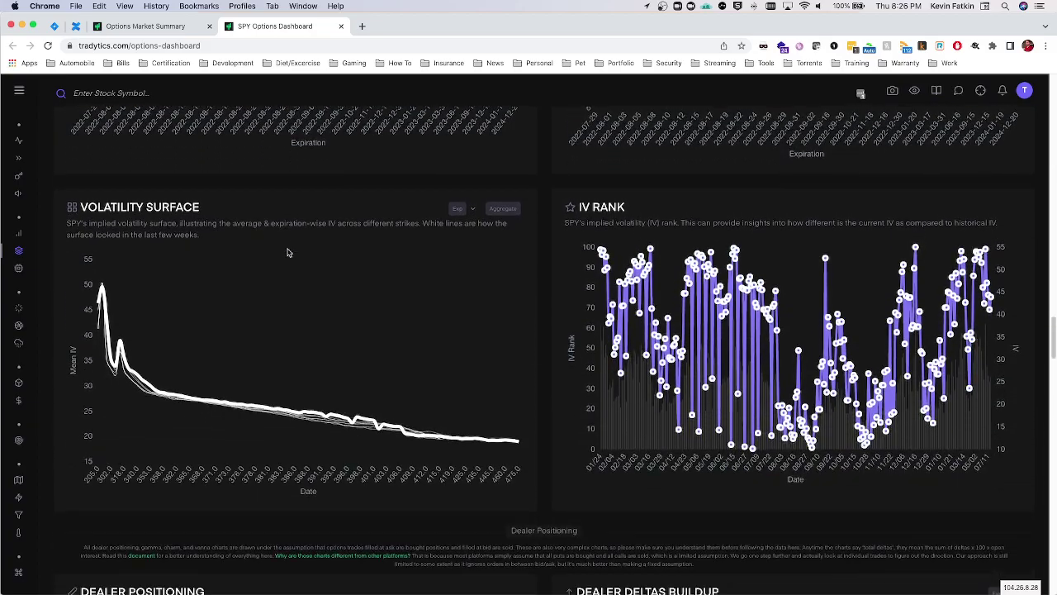
{"action": "scroll", "coordinate": [290, 249], "scroll_direction": "down", "scroll_amount": 3}
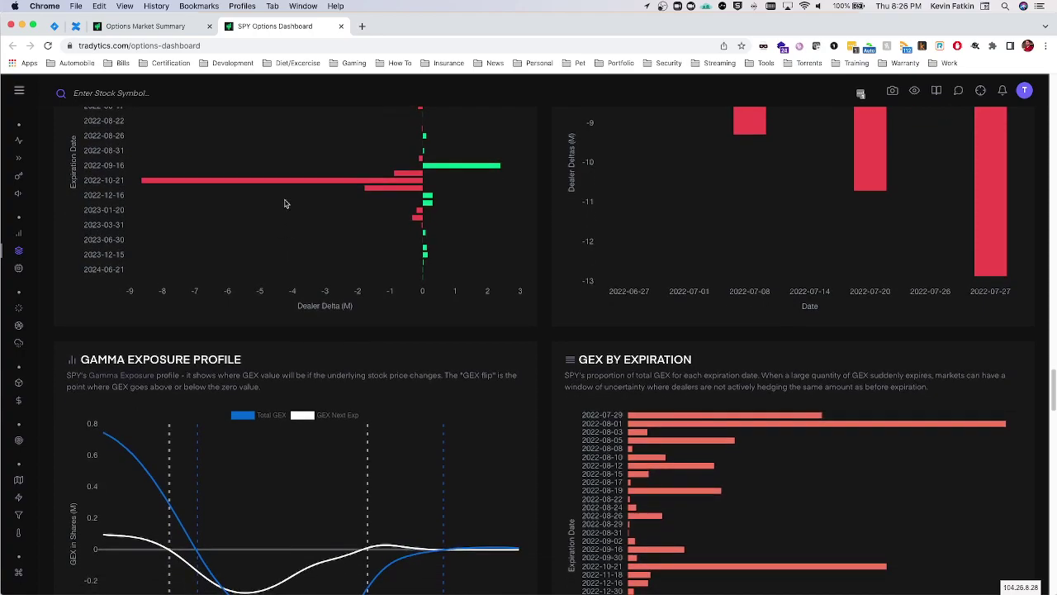
{"action": "scroll", "coordinate": [266, 185], "scroll_direction": "down", "scroll_amount": 10}
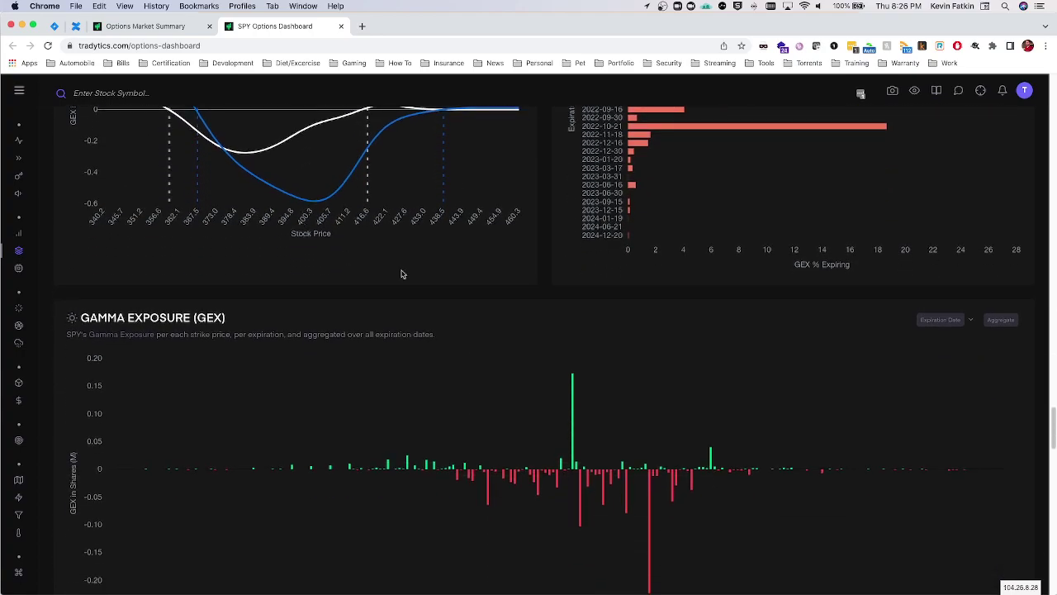
{"action": "scroll", "coordinate": [396, 326], "scroll_direction": "down", "scroll_amount": 5}
{"action": "scroll", "coordinate": [365, 284], "scroll_direction": "up", "scroll_amount": 3}
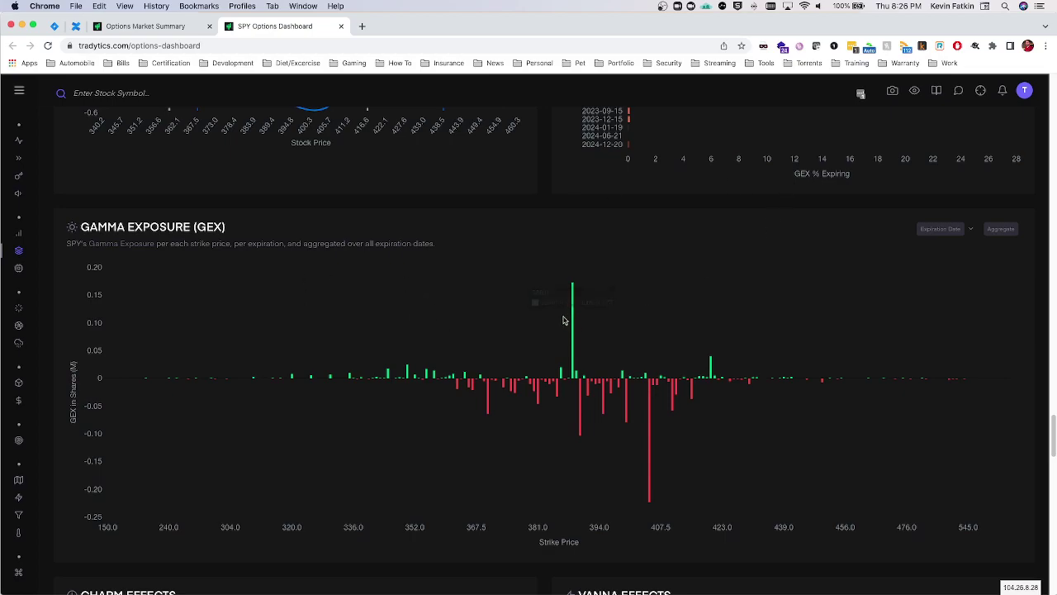
{"action": "left_click", "coordinate": [177, 26]}
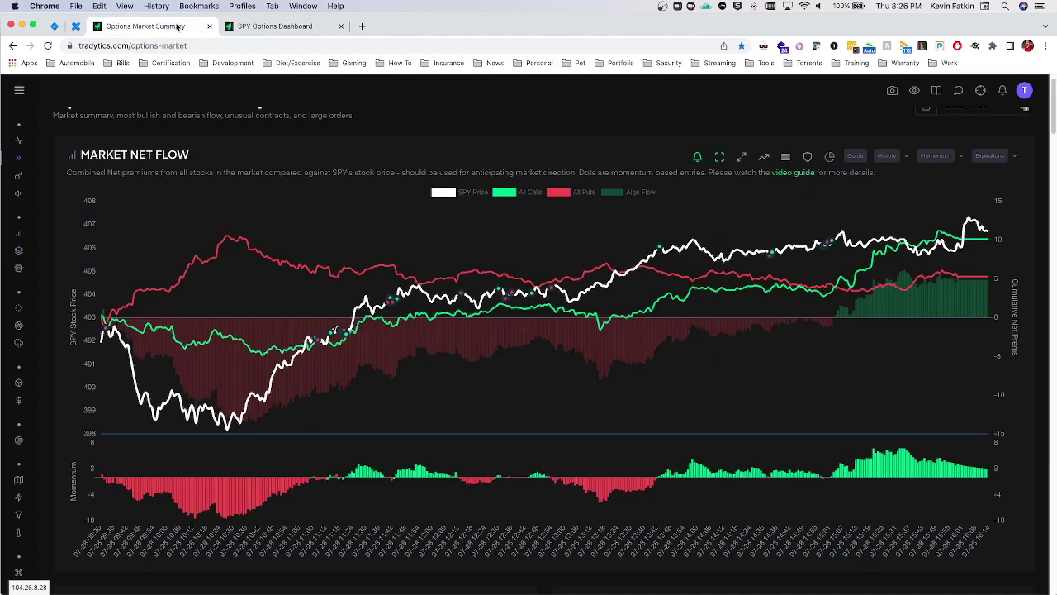
Step: Toggle the short-term (< 30 days) GEX level lines on, off, and back on
{"action": "left_click", "coordinate": [810, 159]}
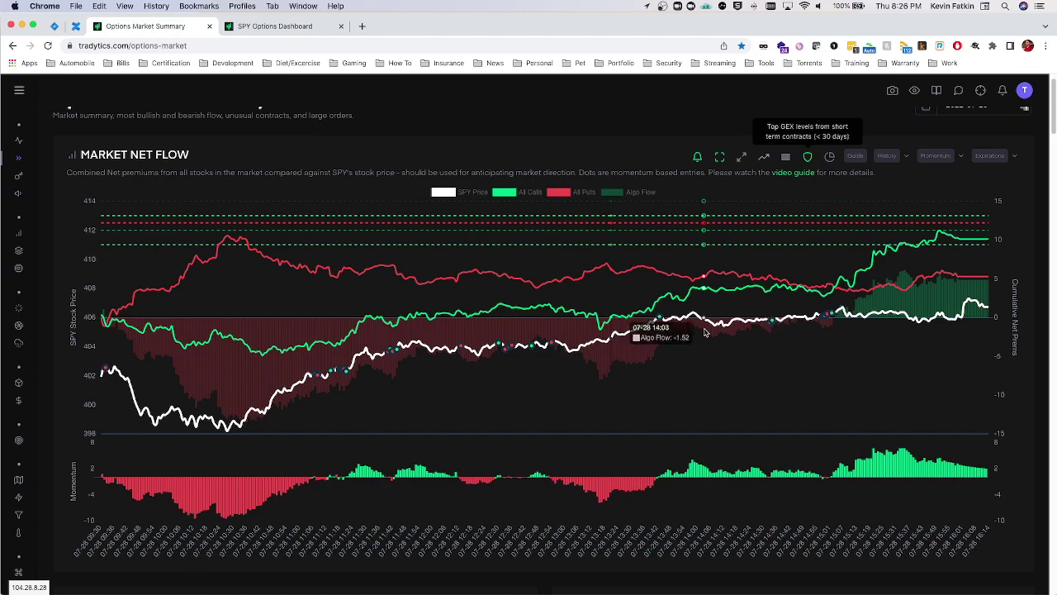
{"action": "left_click", "coordinate": [807, 157]}
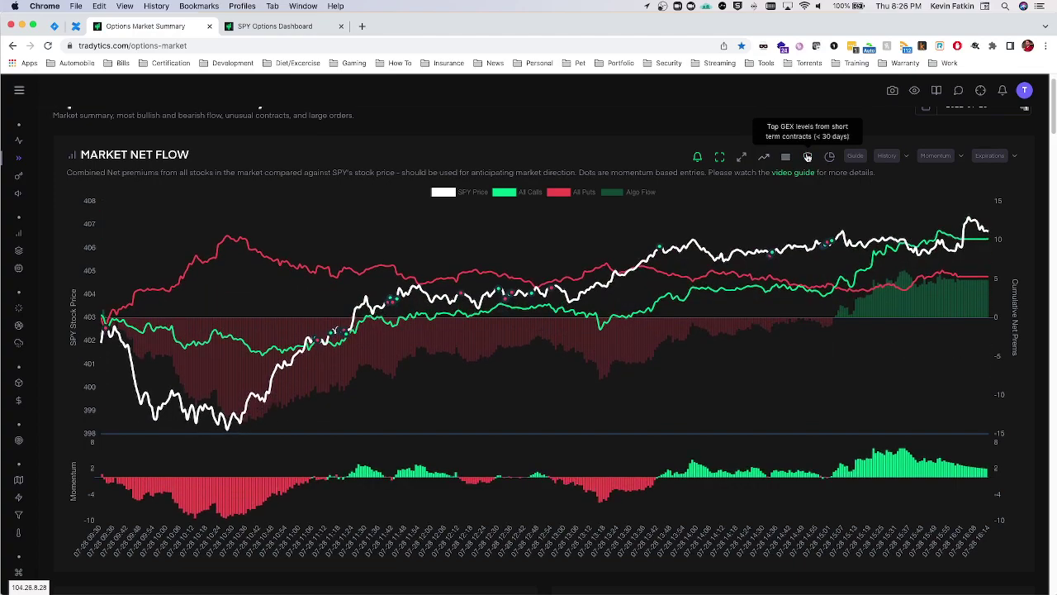
{"action": "left_click", "coordinate": [807, 157]}
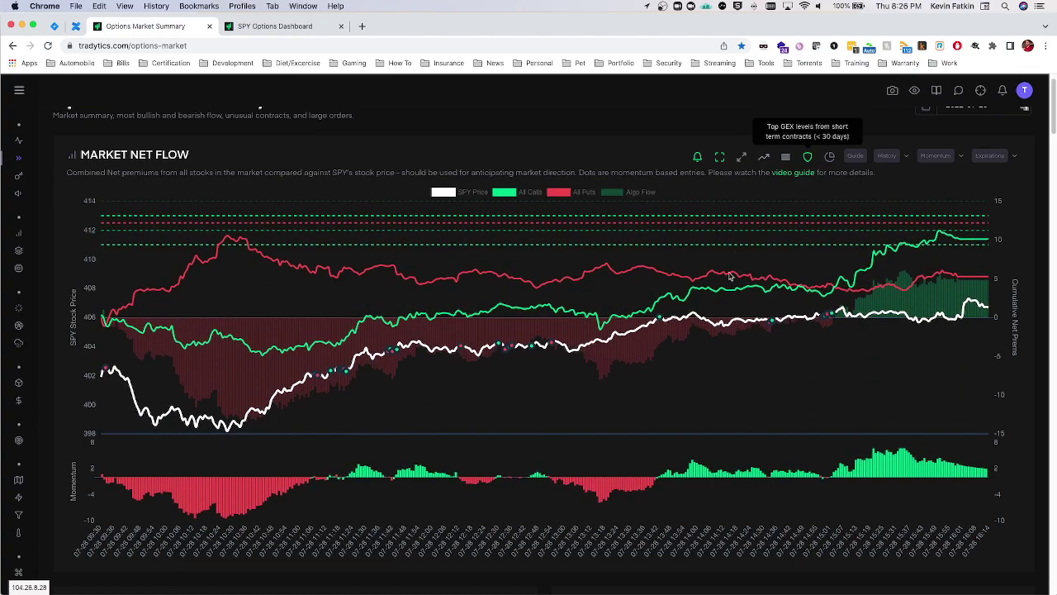